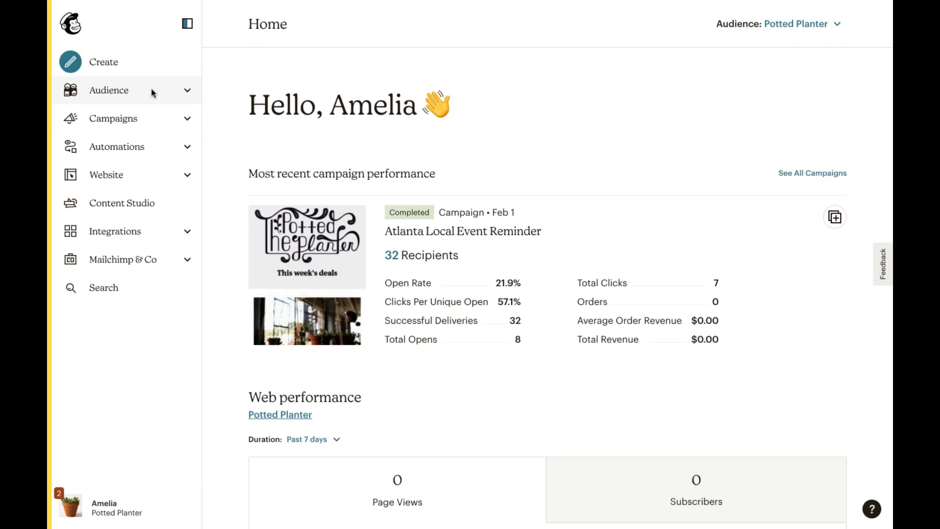
Step: Open the regular segments list of the Potted Planter audience and view the other available audiences
left_click(188, 92)
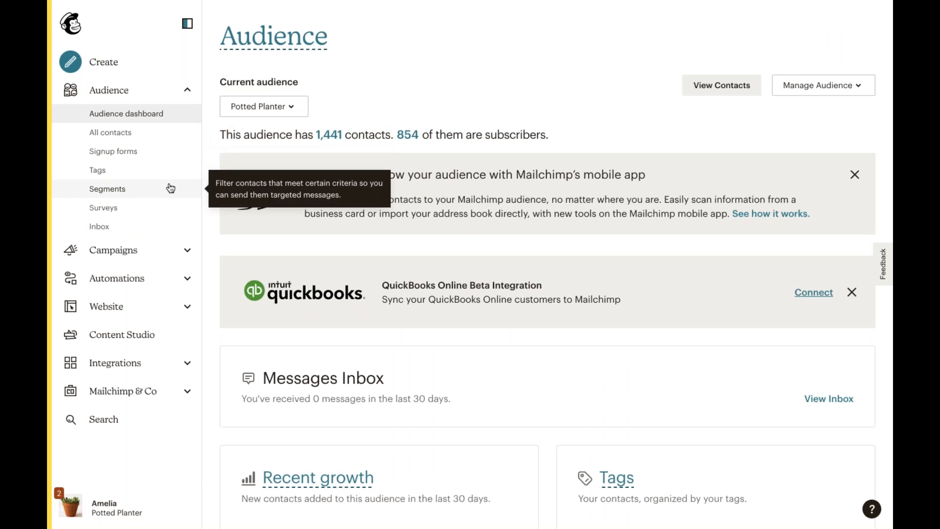
left_click(170, 188)
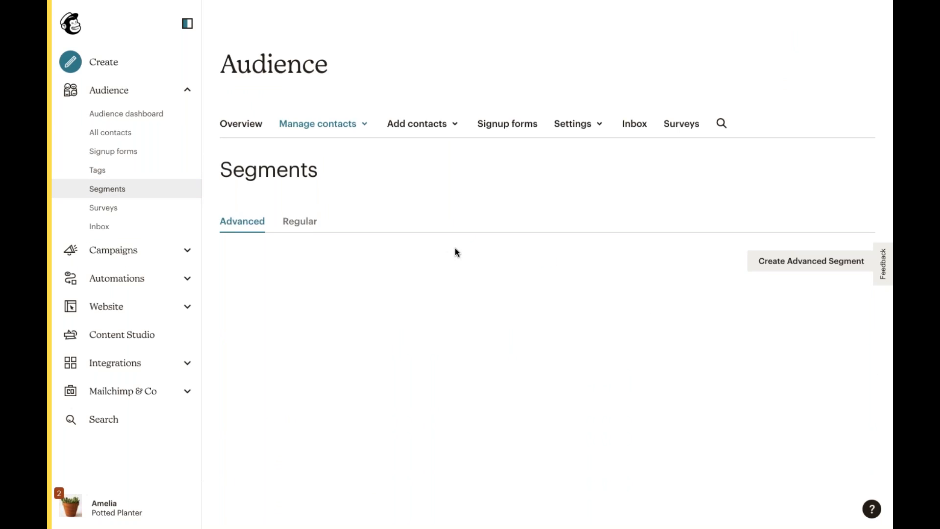
left_click(296, 327)
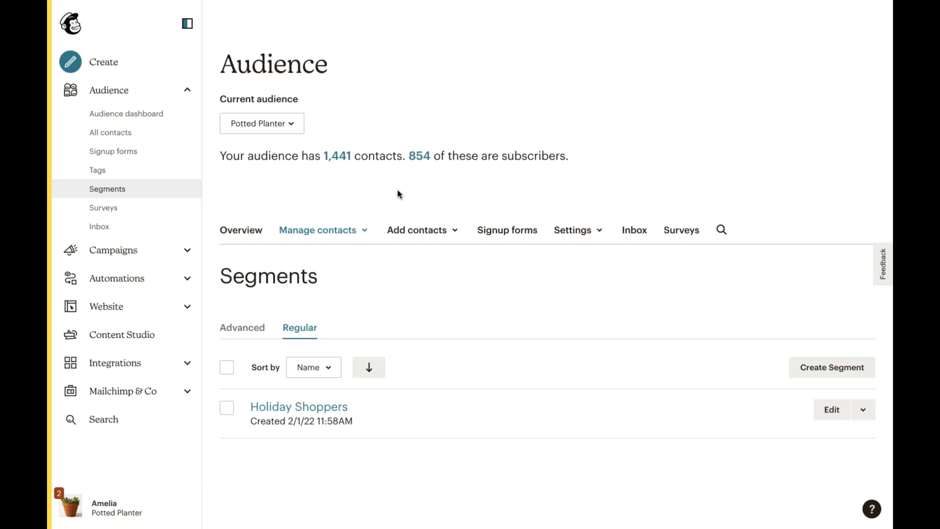
left_click(293, 126)
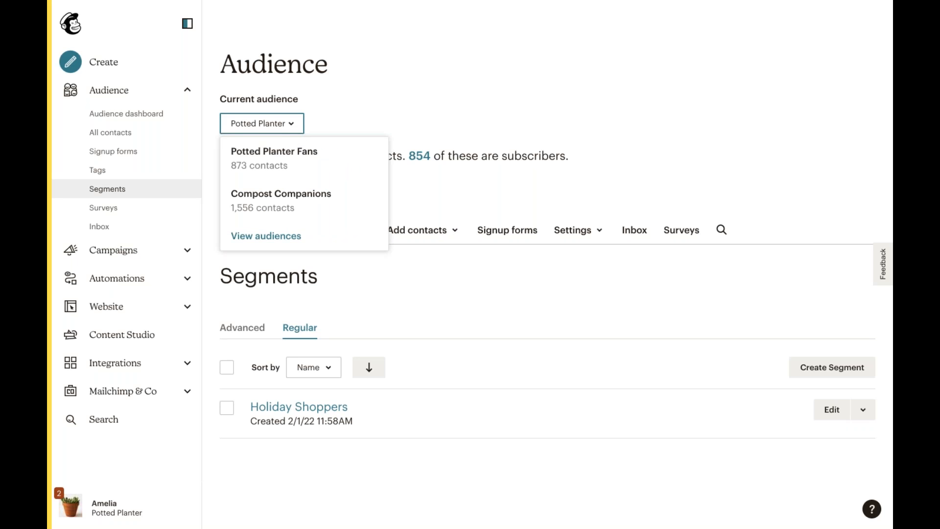
left_click(356, 125)
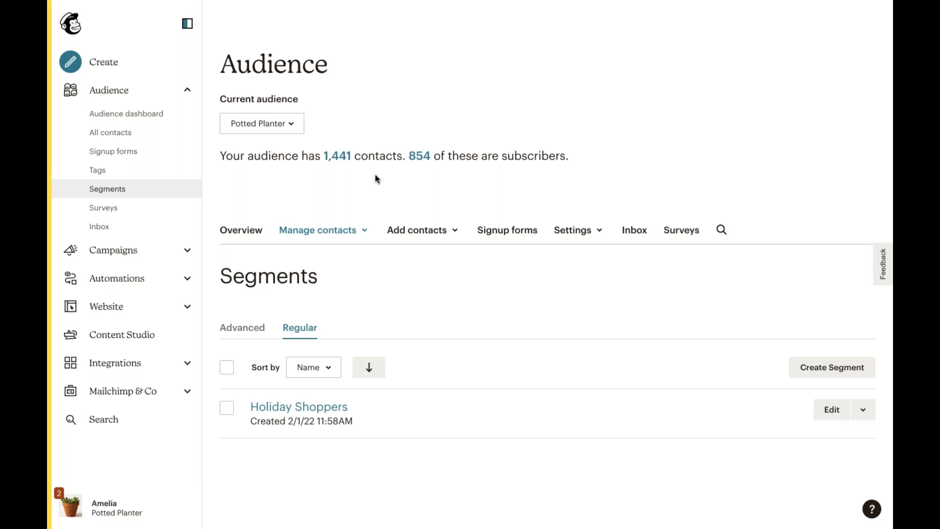
Step: Start creating a regular segment and require contacts to match all of its conditions
left_click(819, 371)
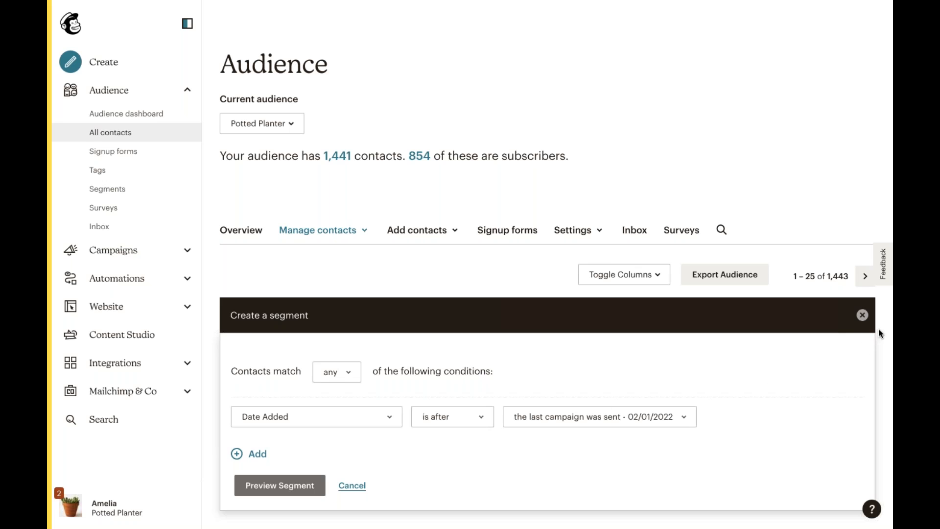
scroll(784, 386, "down", 1)
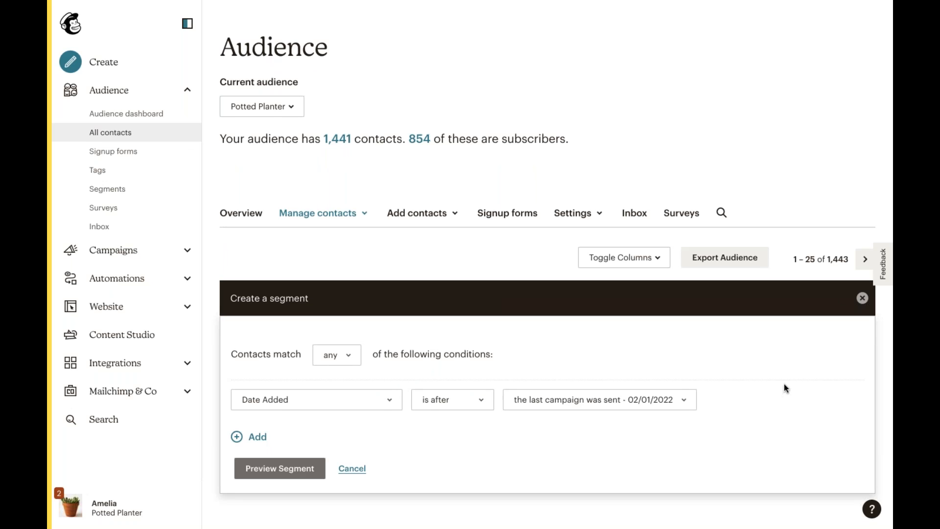
left_click(350, 361)
left_click(340, 378)
Step: Set the segment's first condition to Purchase activity, has purchased
left_click(392, 393)
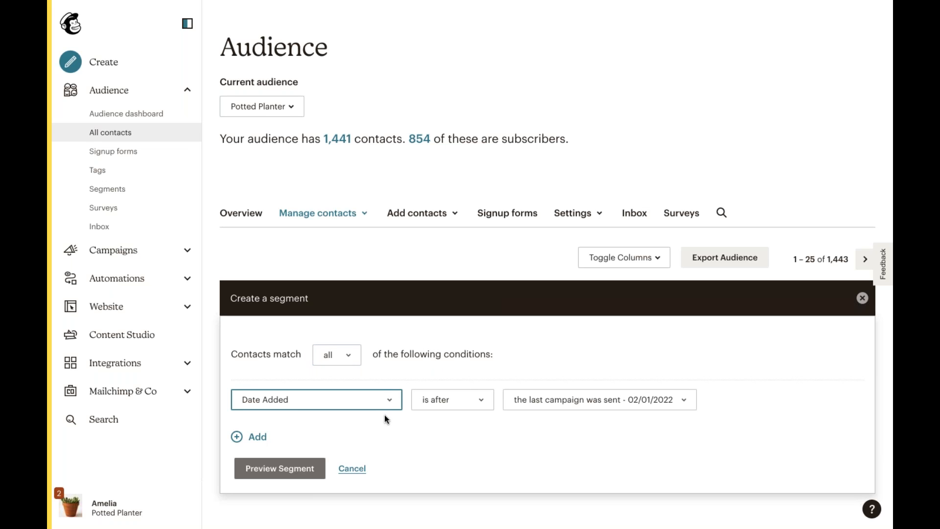
left_click(361, 363)
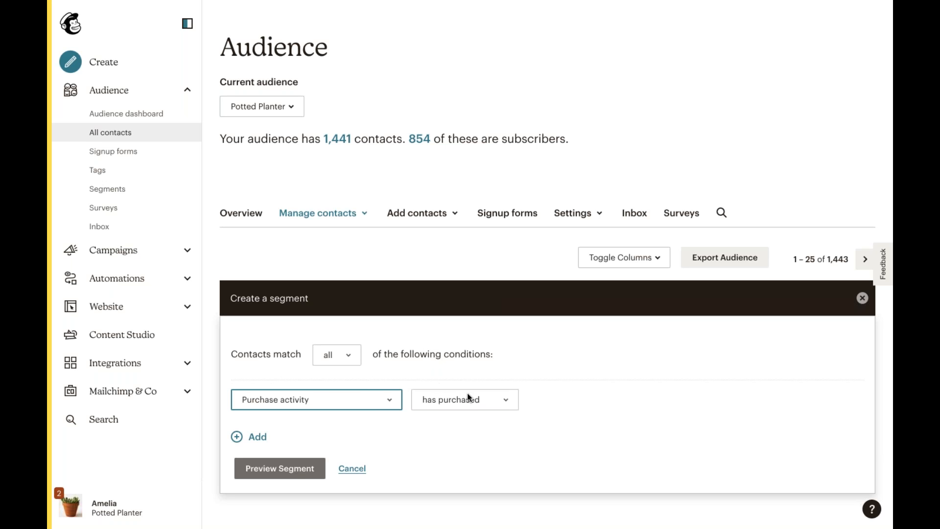
left_click(468, 396)
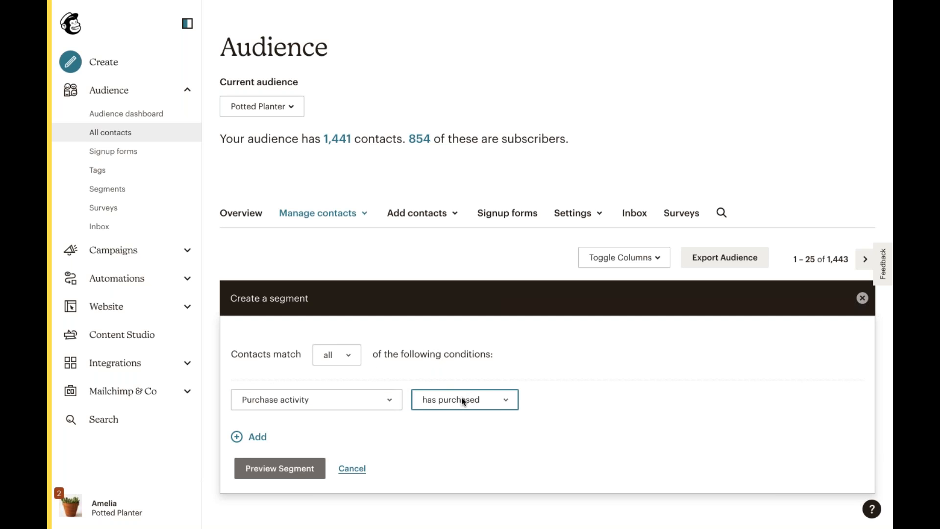
left_click(467, 377)
Step: Add a second condition to the segment and set it to Purchase date, is before
left_click(260, 438)
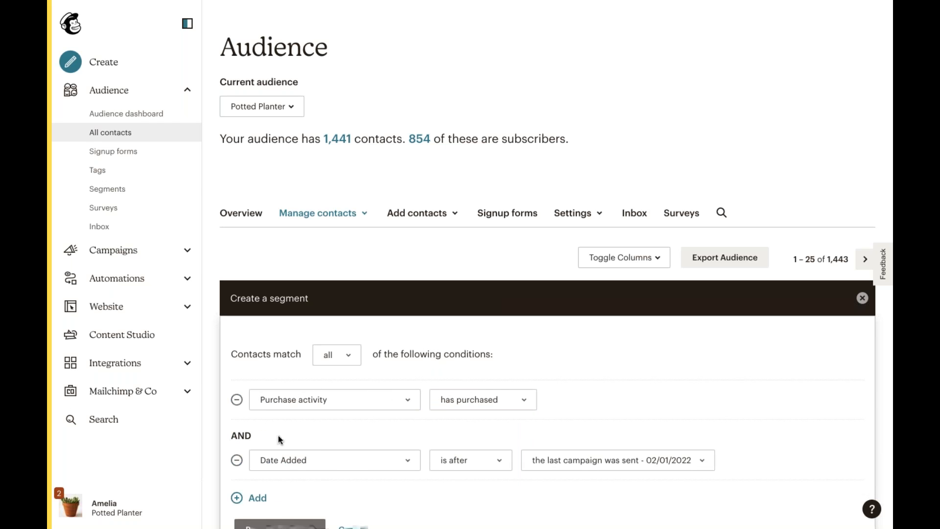
scroll(302, 441, "down", 1)
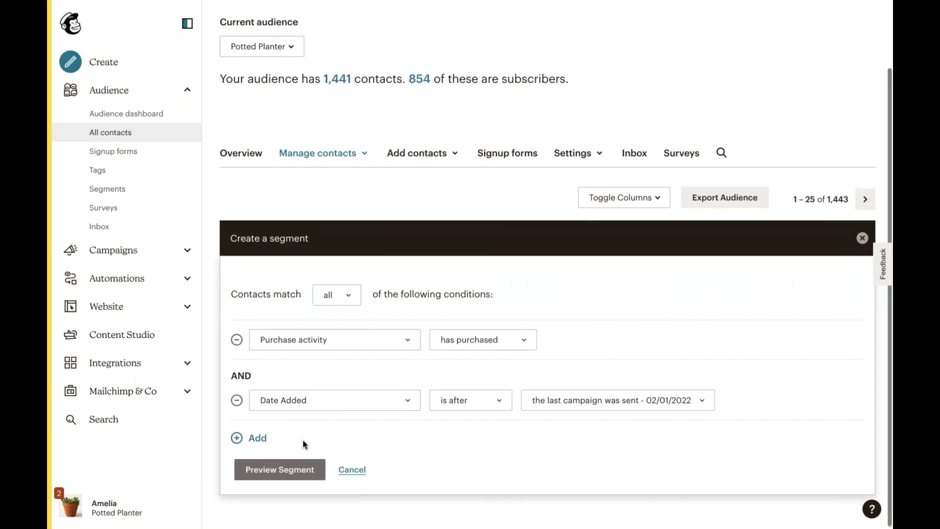
left_click(341, 400)
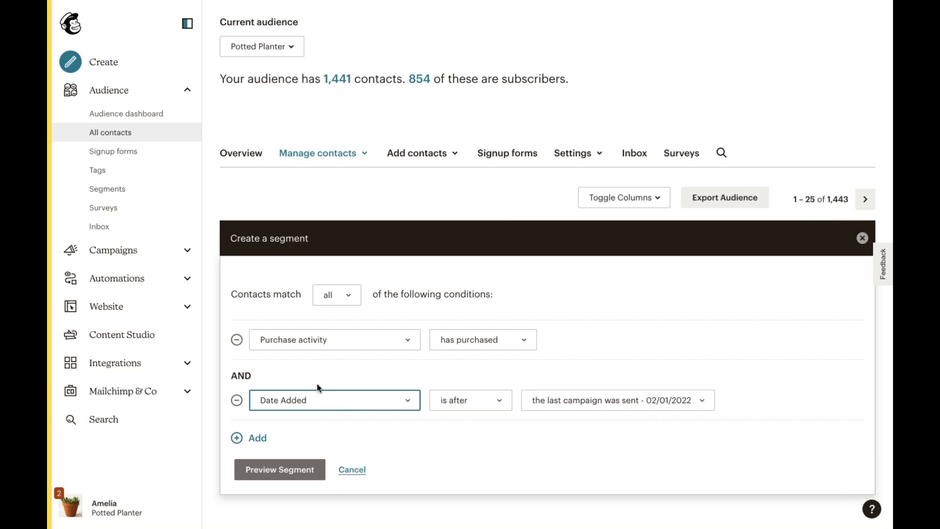
left_click(334, 383)
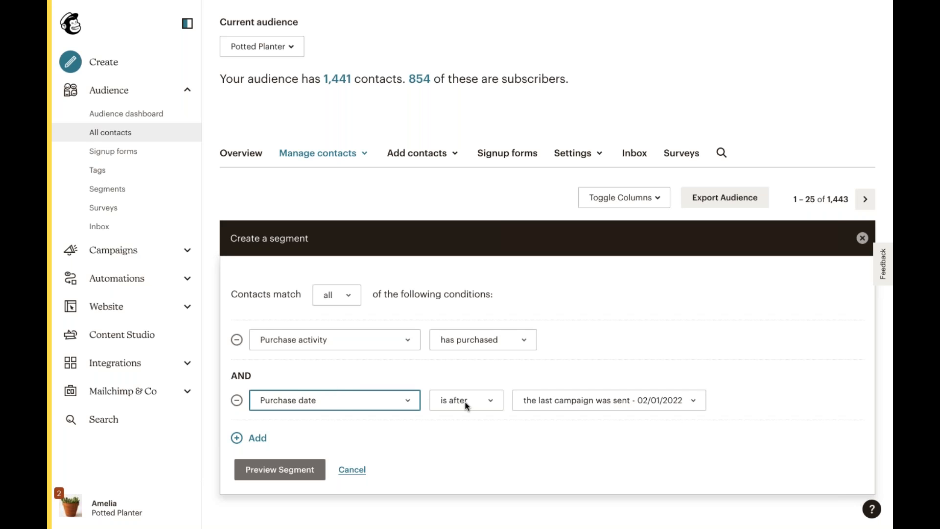
left_click(465, 404)
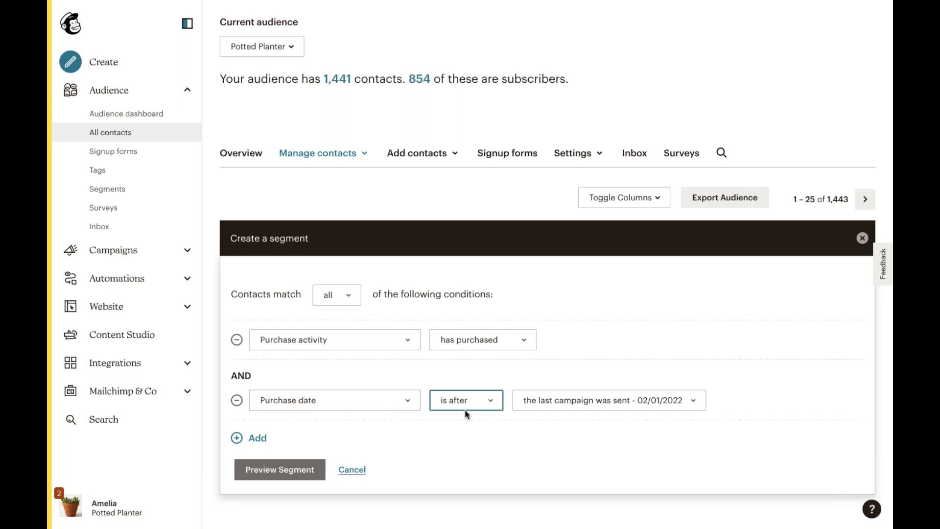
left_click(465, 414)
Step: Compare the purchase date against a specific date and choose 11/1/2021 for it
left_click(528, 403)
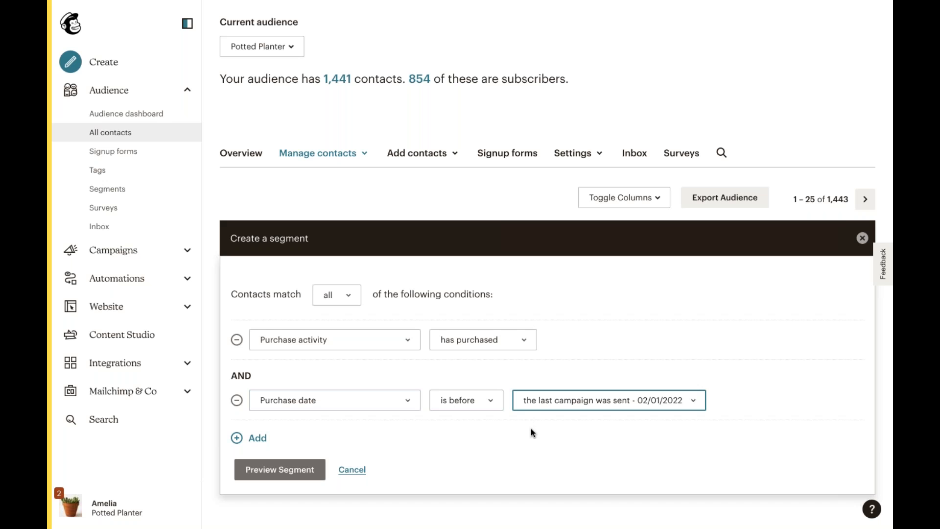
left_click(531, 428)
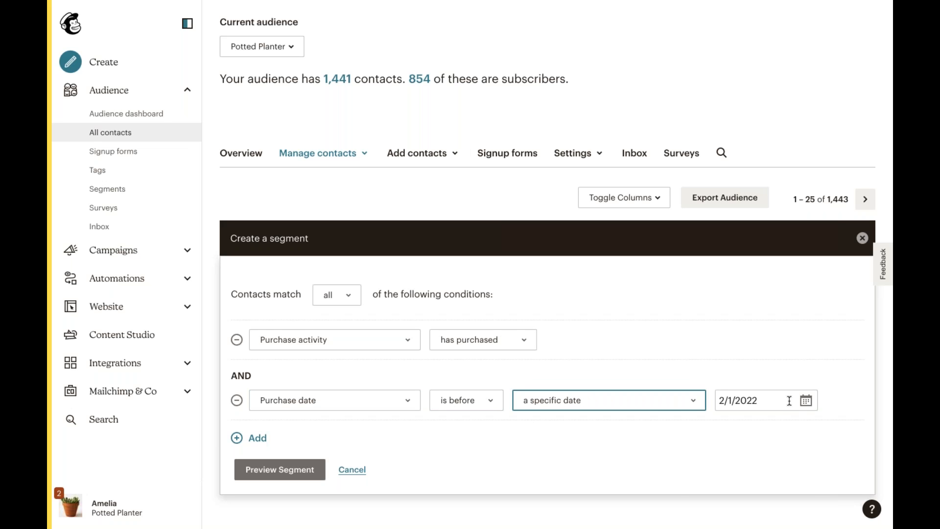
left_click(806, 401)
left_click(648, 436)
left_click(649, 436)
left_click(649, 436)
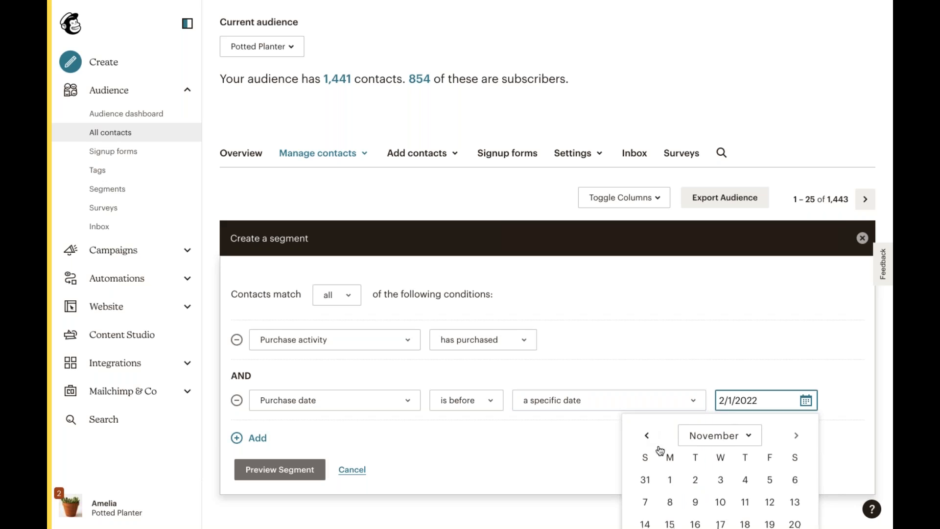
left_click(672, 477)
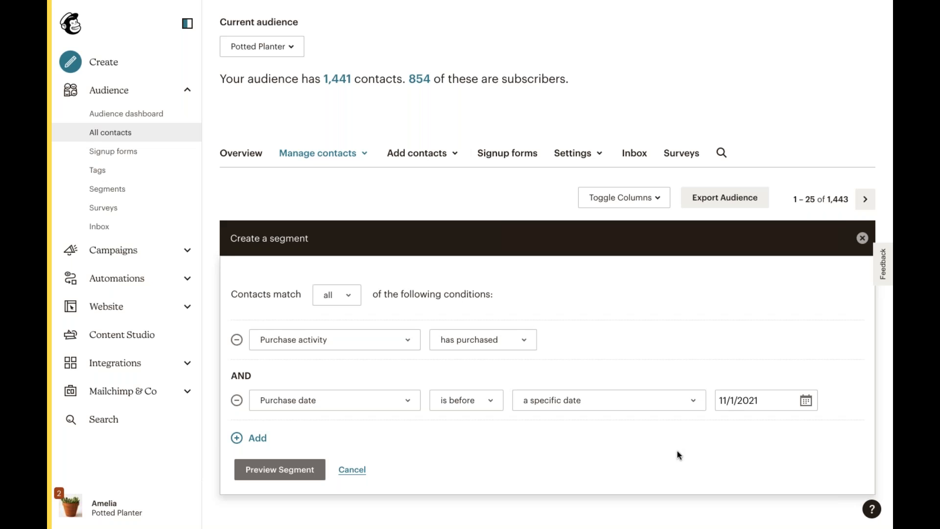
Step: Set the specific date of the purchase date condition to 11/1/2020
left_click(758, 401)
key("BackSpace")
type("0")
left_click(675, 439)
left_click(304, 470)
Step: Try Signup source for the second condition, and replace it with Amount spent in total
left_click(365, 401)
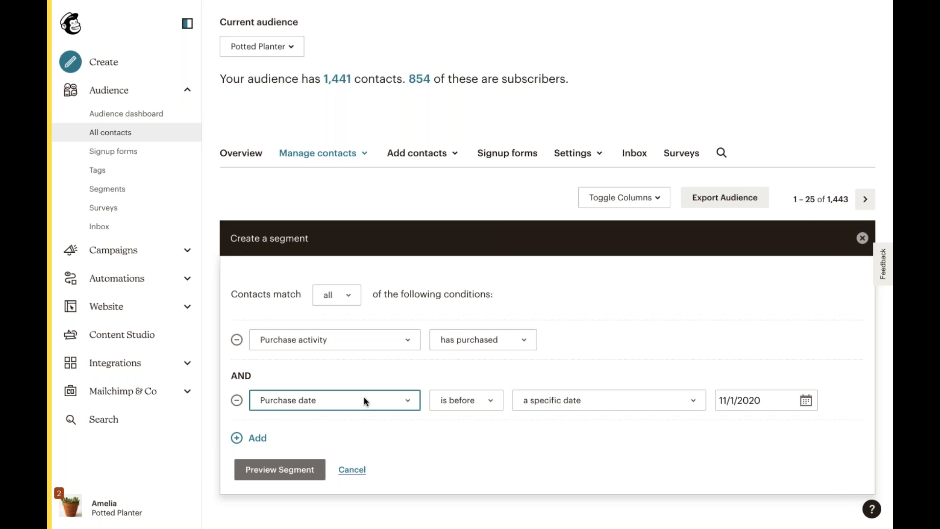
left_click(331, 304)
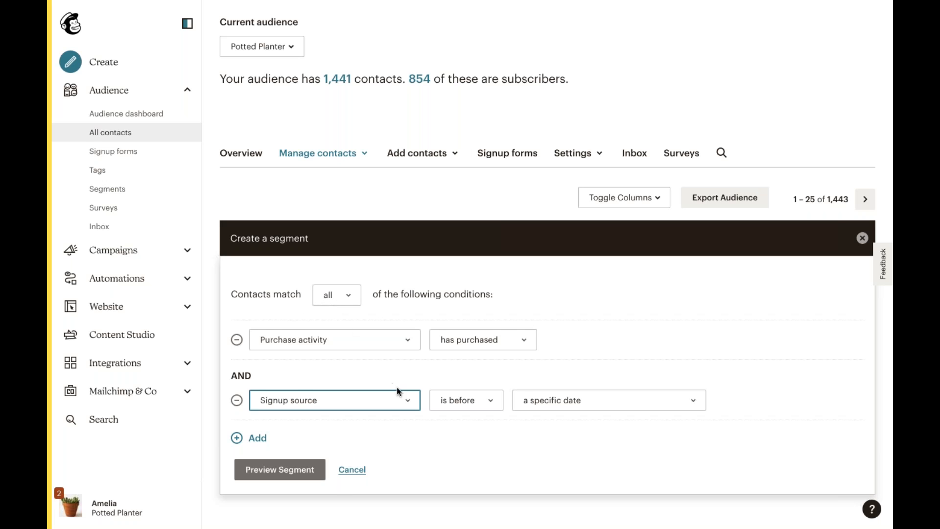
left_click(485, 401)
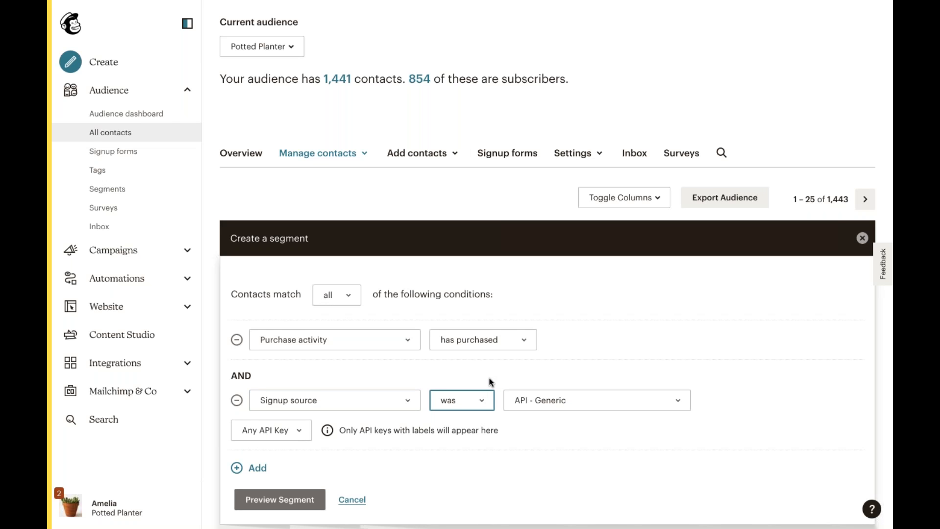
left_click(383, 396)
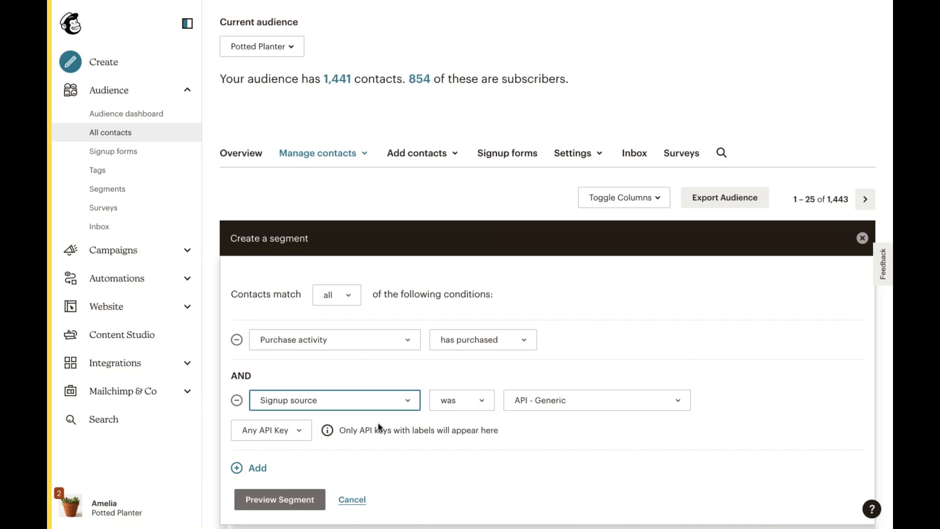
left_click(349, 425)
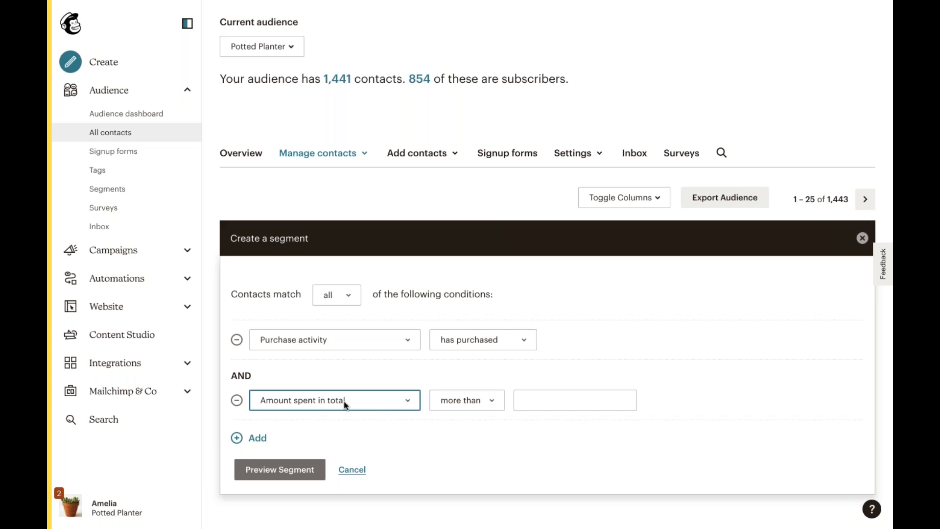
Step: Change the first condition from purchase activity to Products purchased is Hiking Backpack
left_click(381, 339)
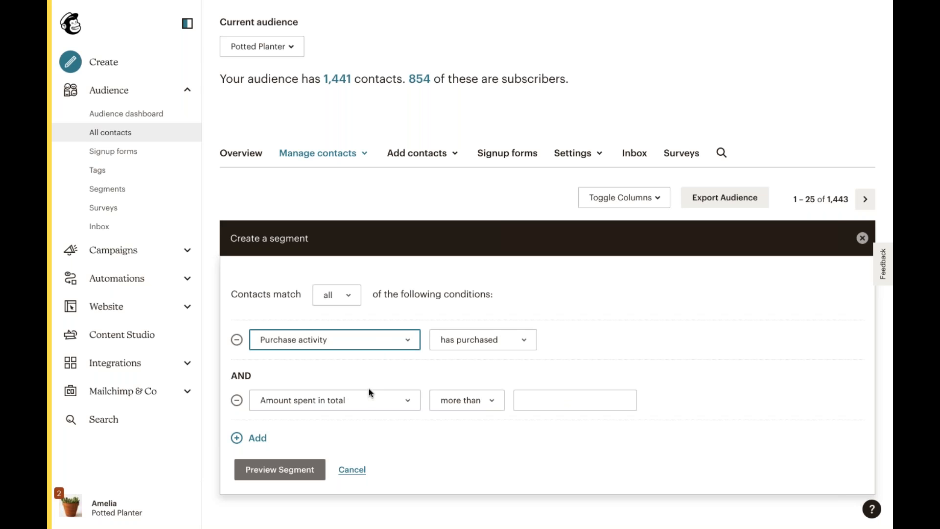
left_click(348, 322)
left_click(411, 372)
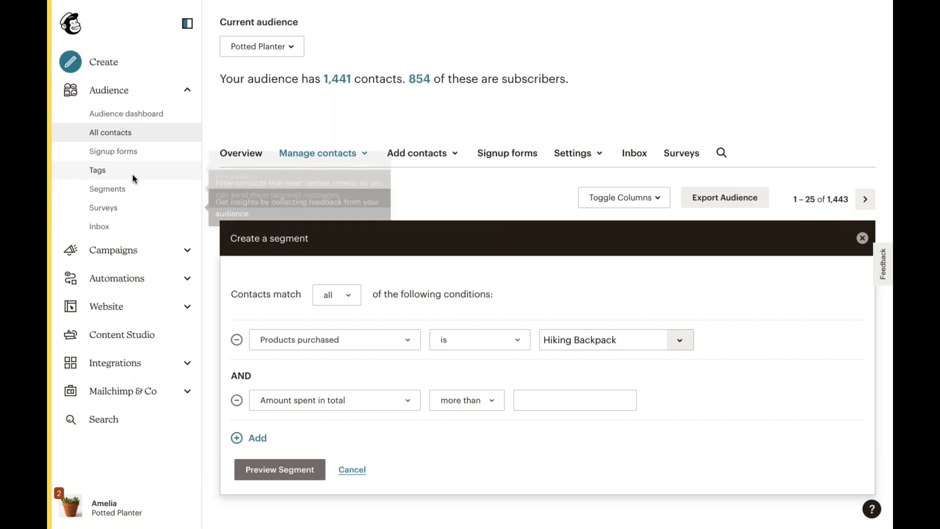
Step: Return to the regular segments list and start creating a new segment
left_click(132, 190)
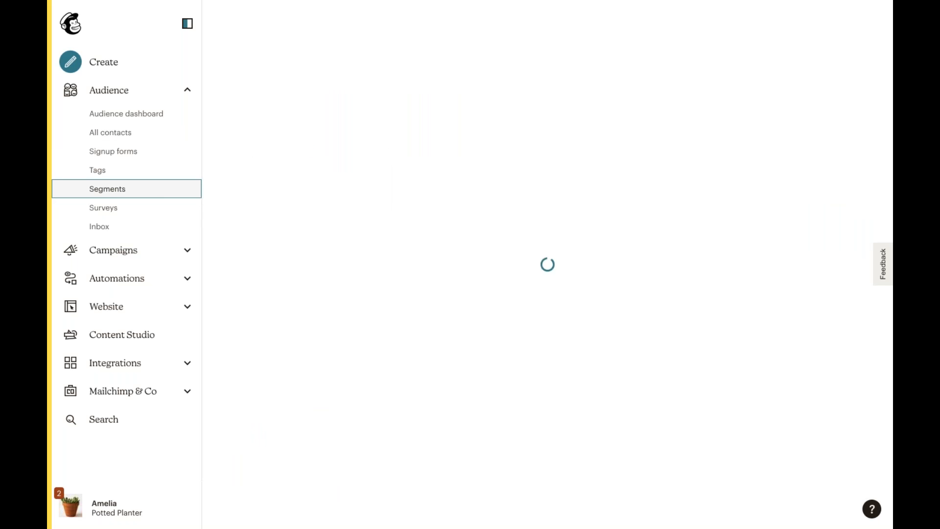
left_click(310, 329)
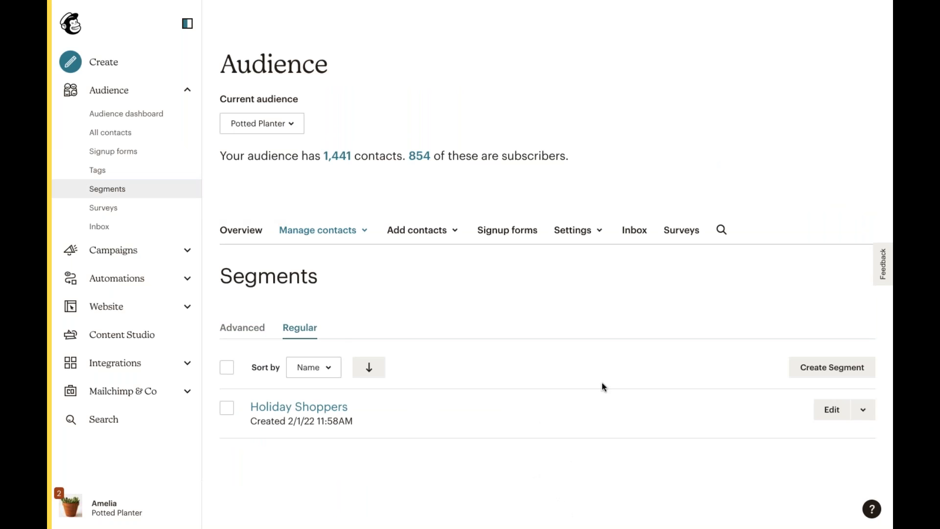
left_click(802, 374)
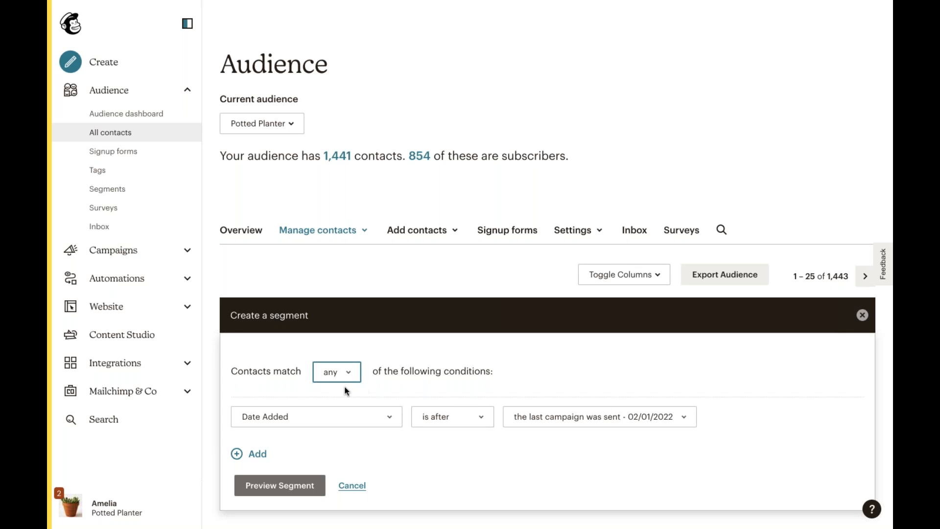
Step: Set the first condition to Campaign activity, opened, for the campaign Atlanta Local Event Reminder - 02/01/2022
left_click(315, 415)
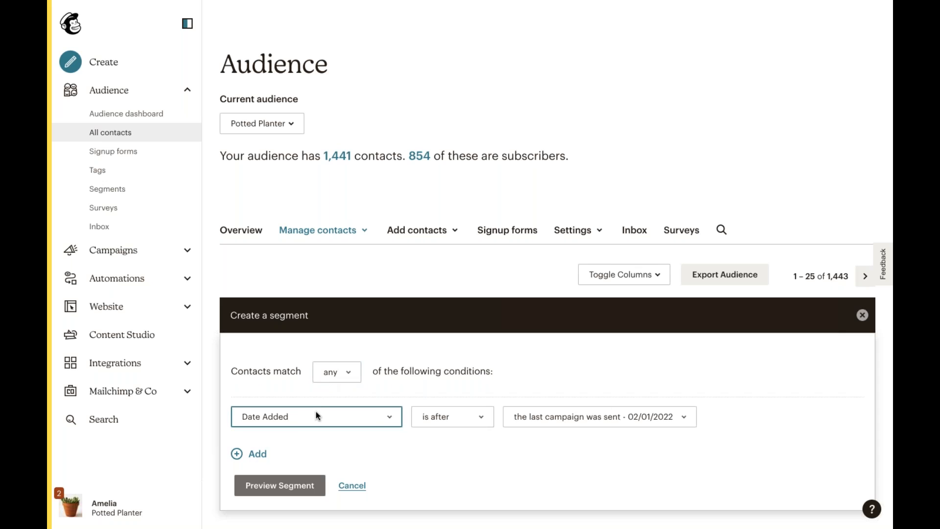
left_click(314, 381)
left_click(442, 417)
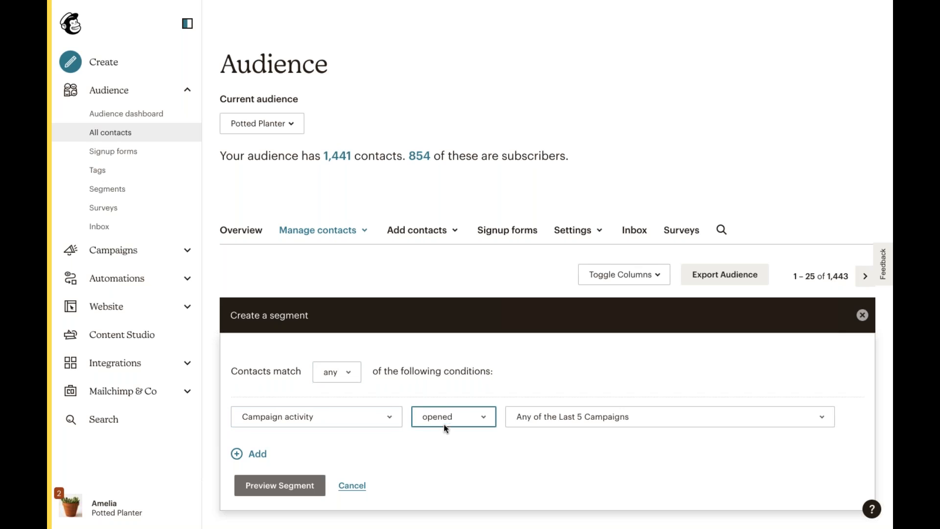
left_click(519, 417)
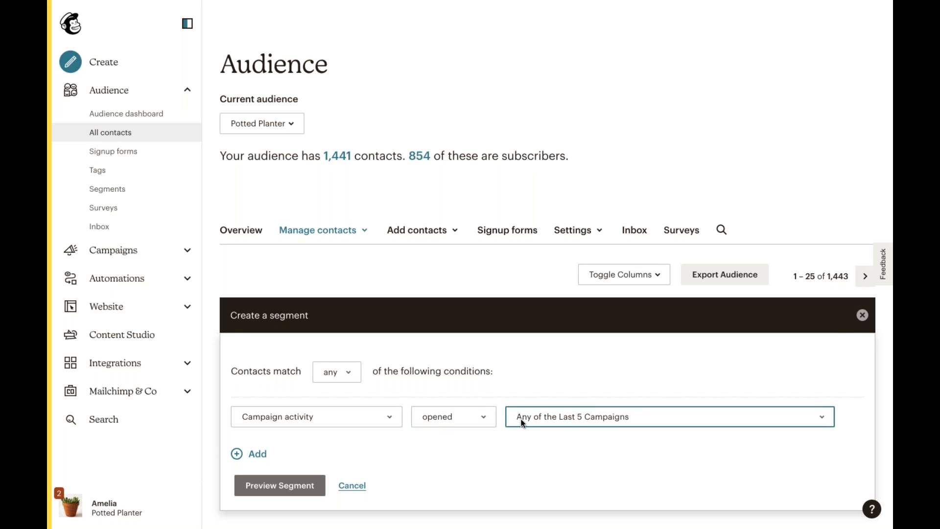
left_click(524, 494)
left_click(492, 471)
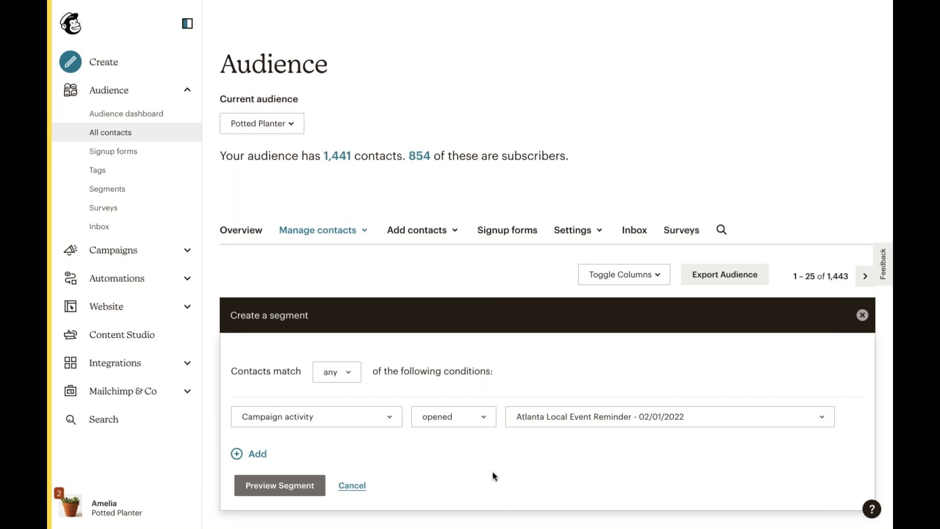
Step: Add a second condition to the segment and base it on Location
left_click(257, 455)
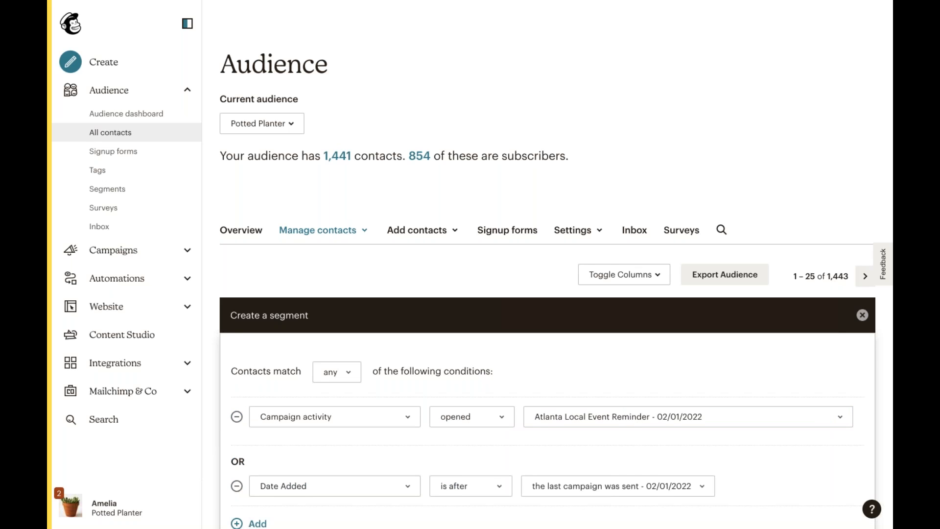
scroll(254, 456, "down", 1)
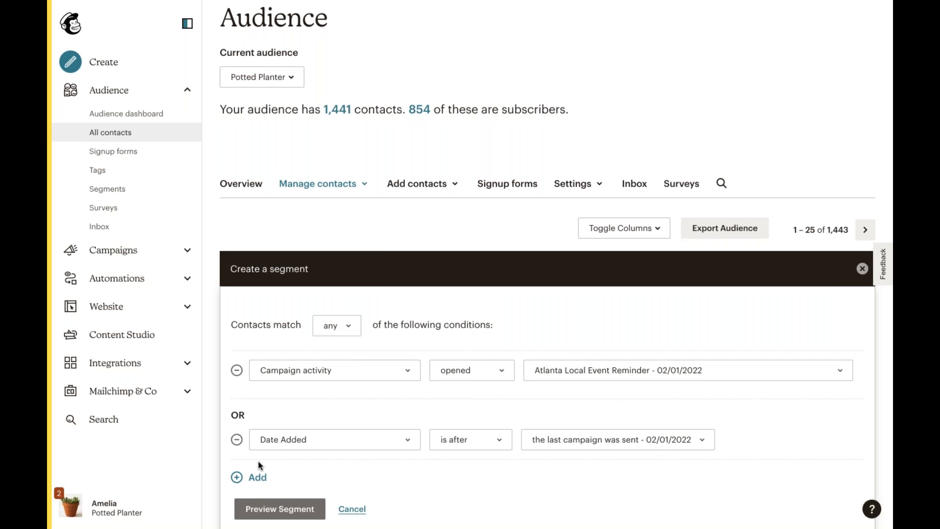
left_click(278, 445)
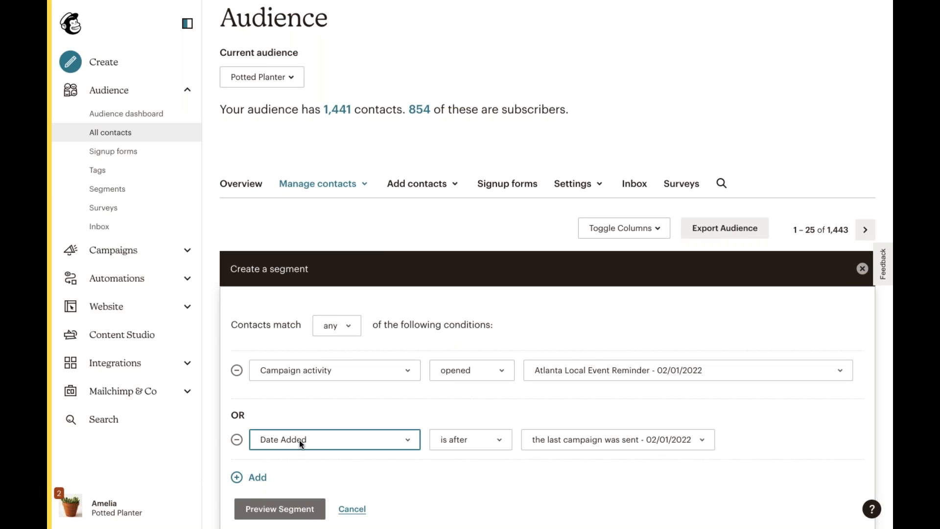
left_click(299, 440)
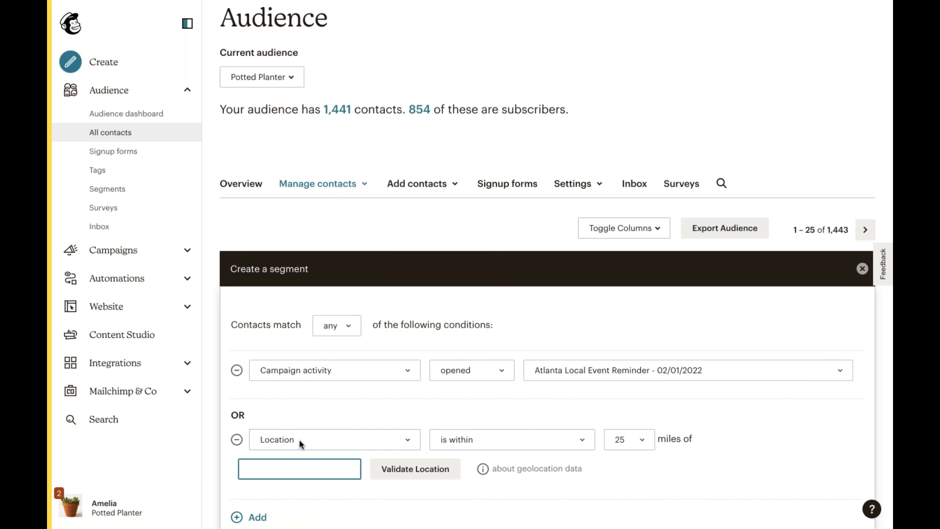
Step: Set the location condition to within 25 miles of Atlanta, GA, USA, then validate and accept the mapped location
left_click(457, 447)
left_click(610, 441)
left_click(293, 467)
type("Atlanta, GS")
key("BackSpace")
type("A")
left_click(410, 468)
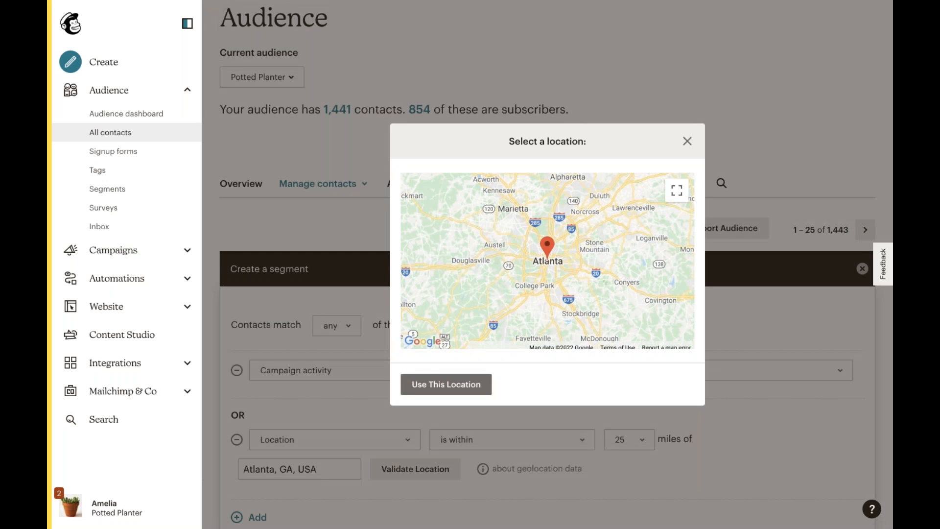
left_click(444, 393)
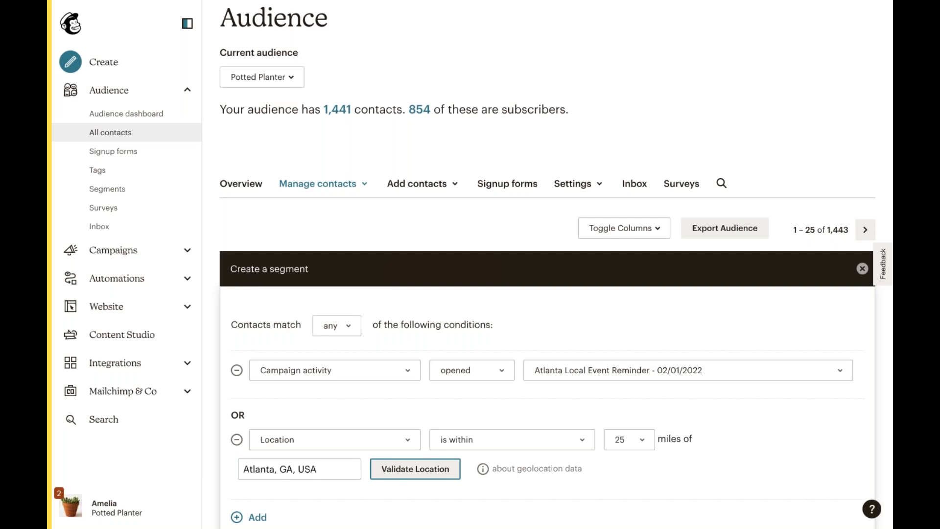
Step: Preview the contacts matching the two conditions and save the segment as Local Events
scroll(434, 392, "down", 2)
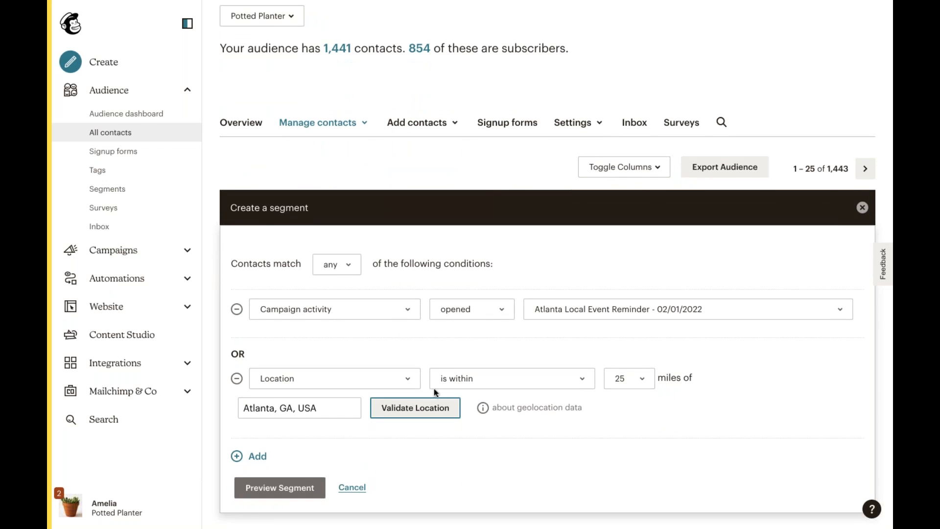
left_click(293, 490)
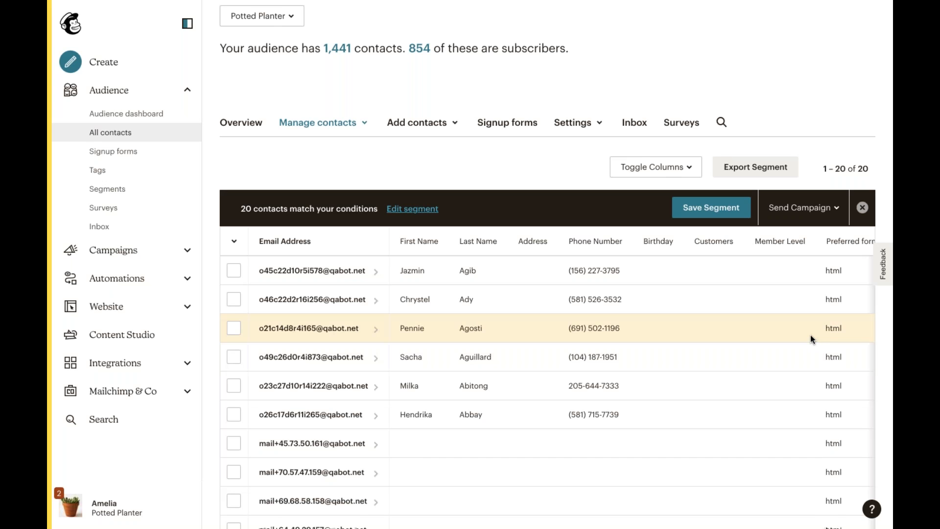
left_click(718, 209)
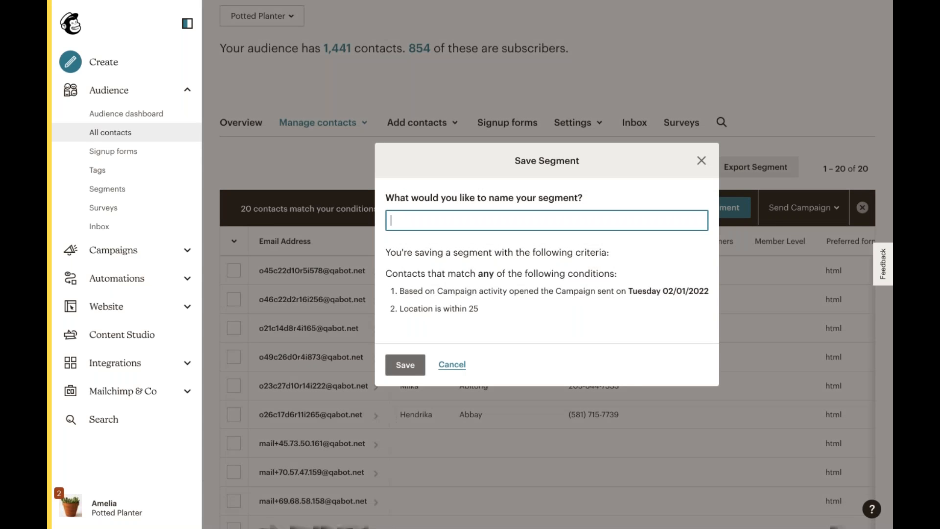
type("Local Events")
left_click(404, 367)
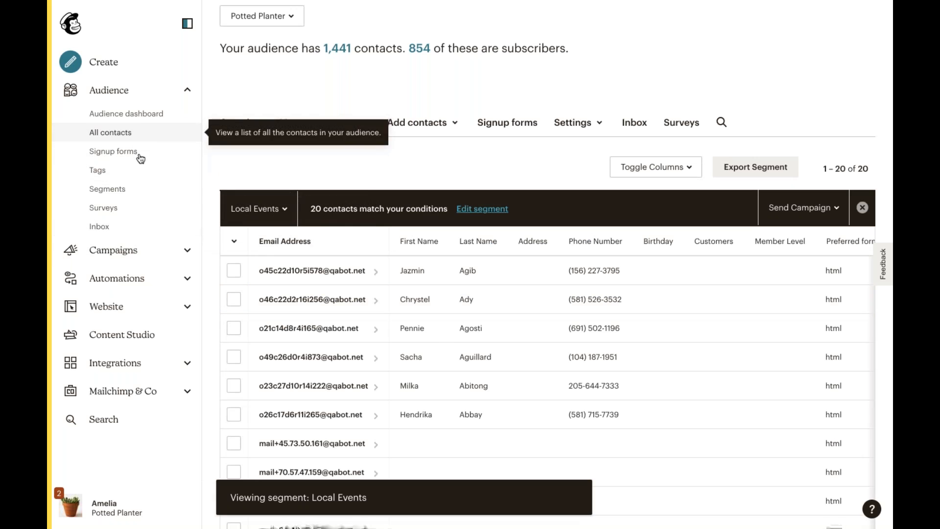
Step: Go to the regular segments list and start a regular campaign addressed to the Local Events segment
left_click(130, 188)
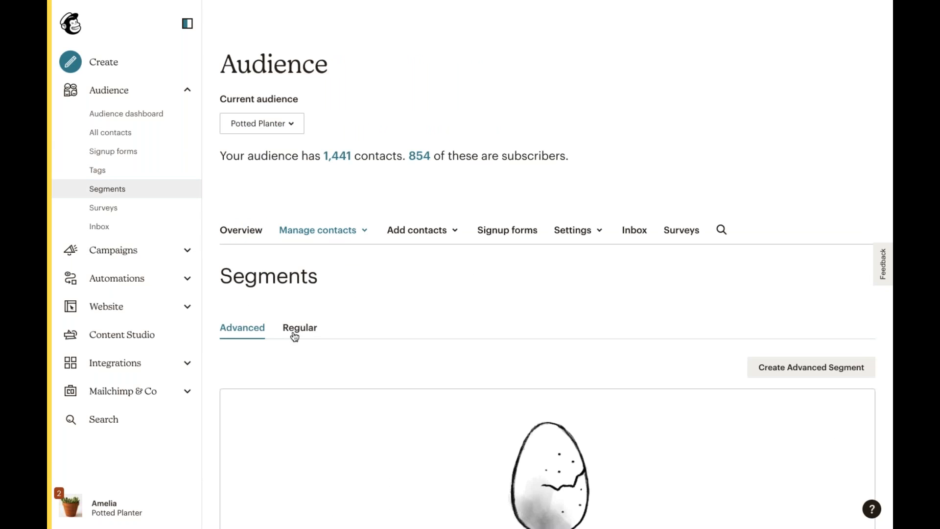
left_click(295, 329)
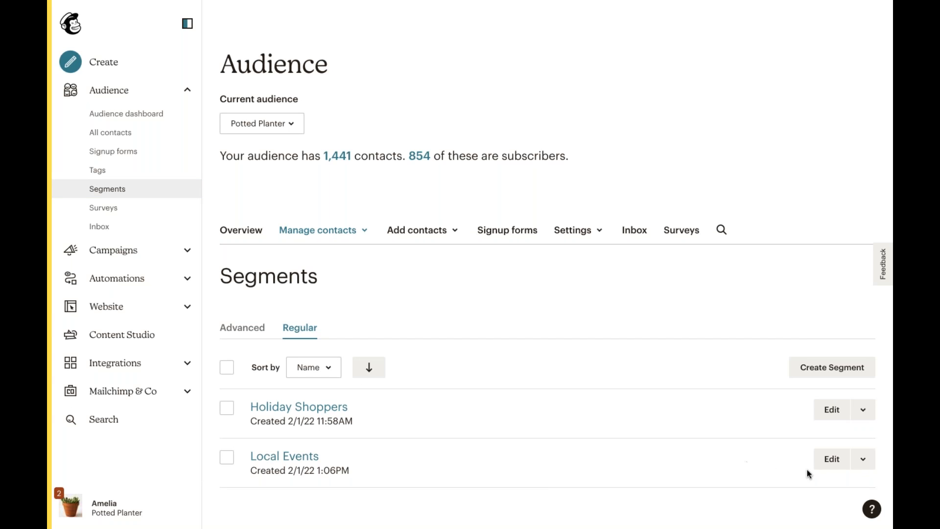
left_click(862, 461)
mouse_move(837, 486)
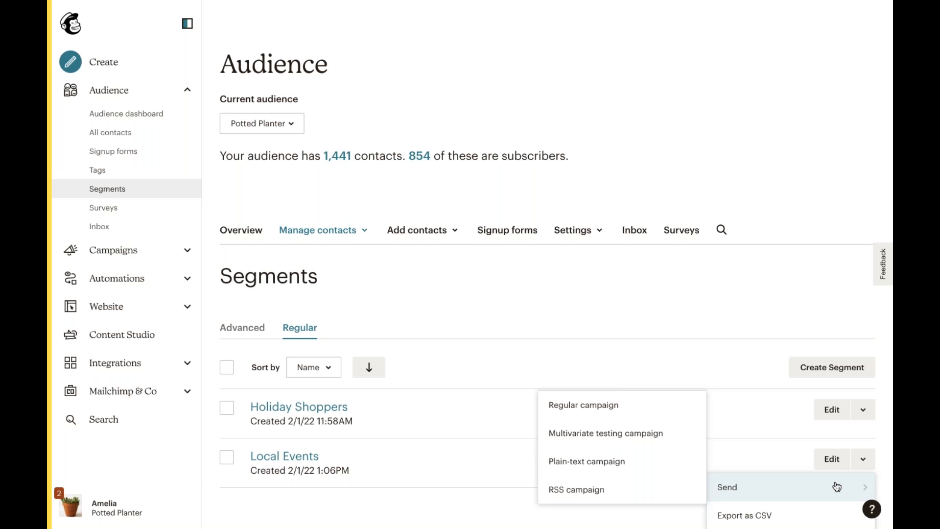
left_click(657, 416)
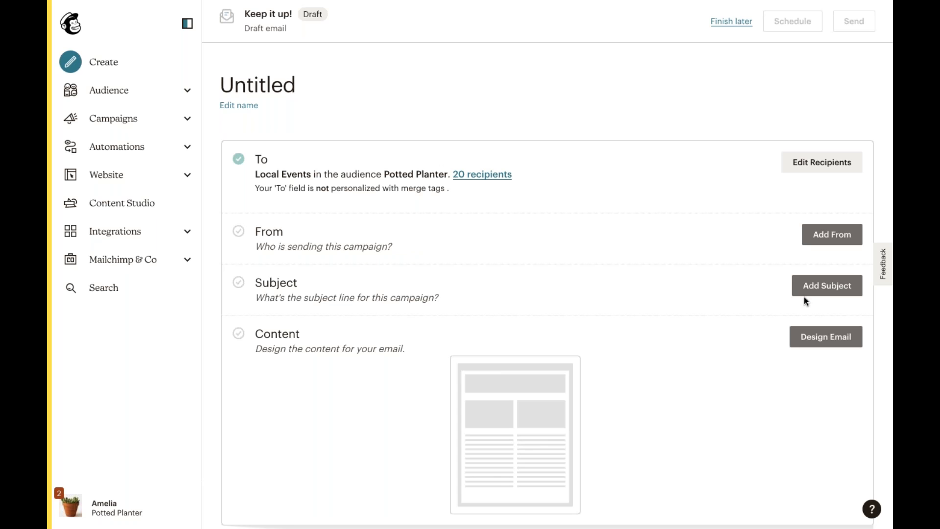
Step: Open the campaign's recipients for editing and examine the available segments, tags and pre-built segments
left_click(817, 164)
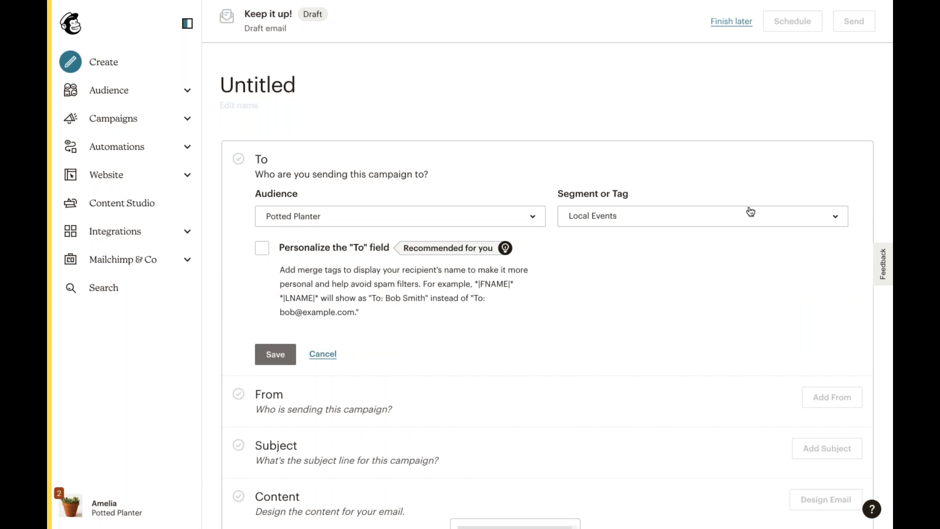
left_click(625, 216)
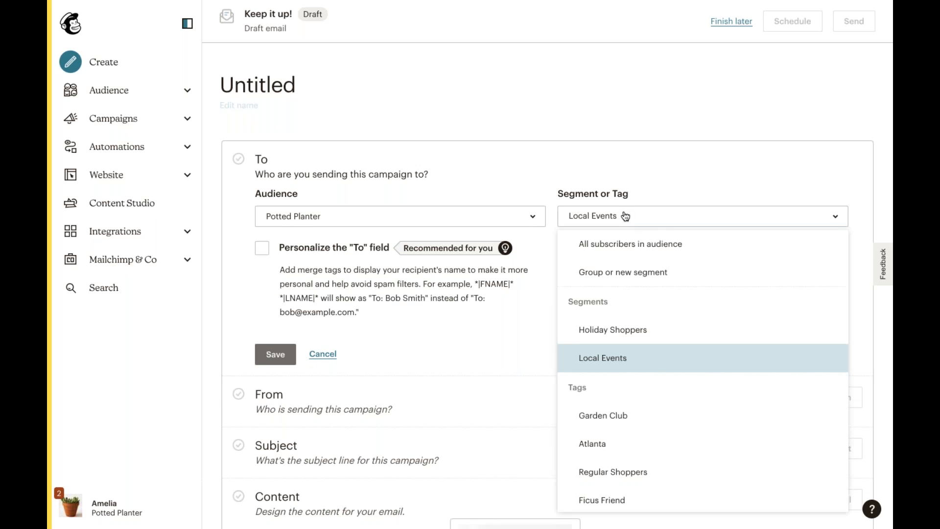
scroll(631, 392, "down", 2)
scroll(631, 392, "down", 5)
scroll(631, 289, "down", 5)
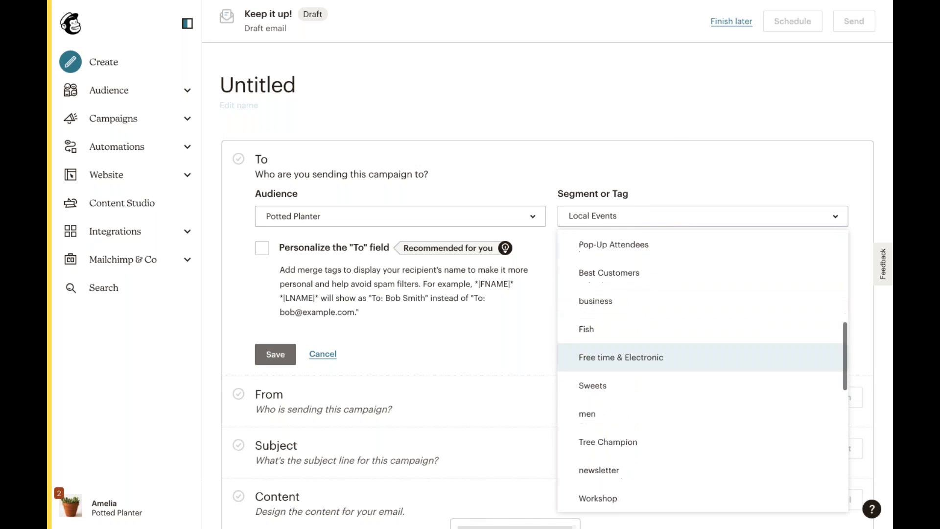
scroll(631, 289, "down", 3)
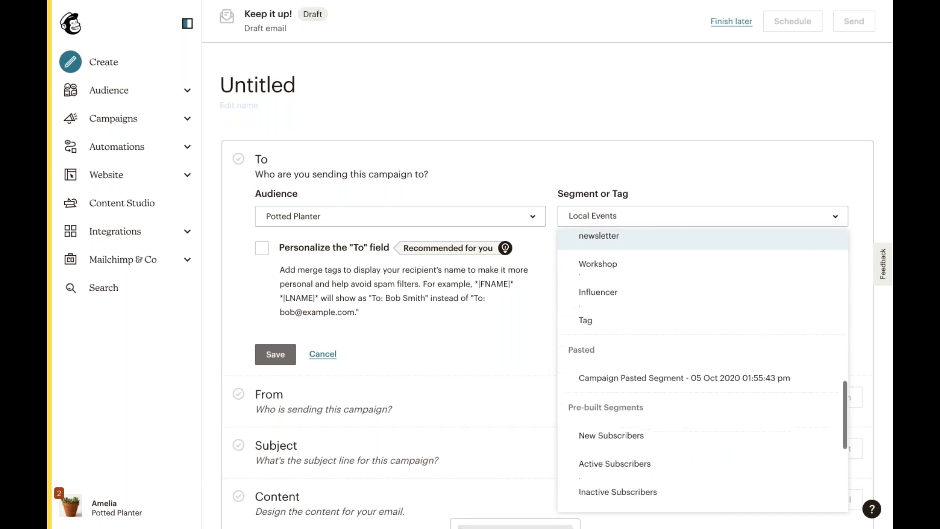
scroll(631, 389, "down", 2)
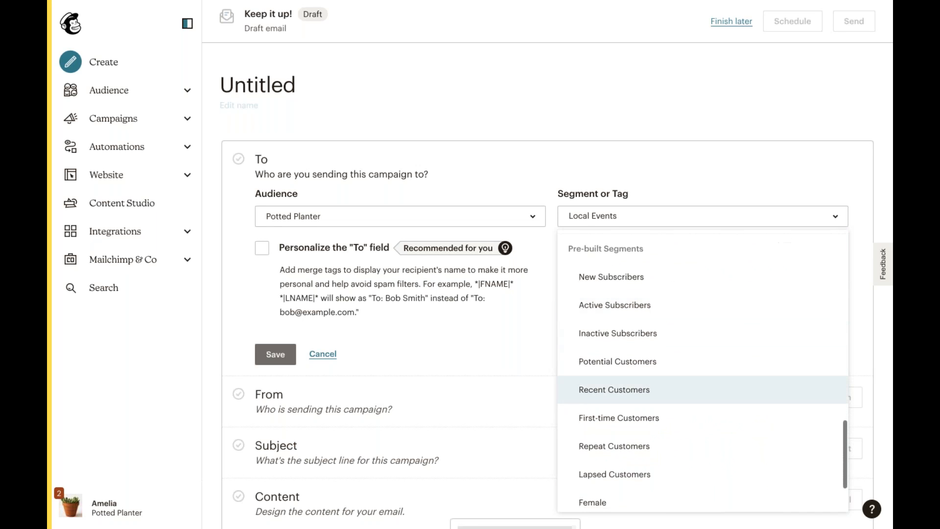
scroll(630, 389, "up", 3)
scroll(631, 417, "up", 5)
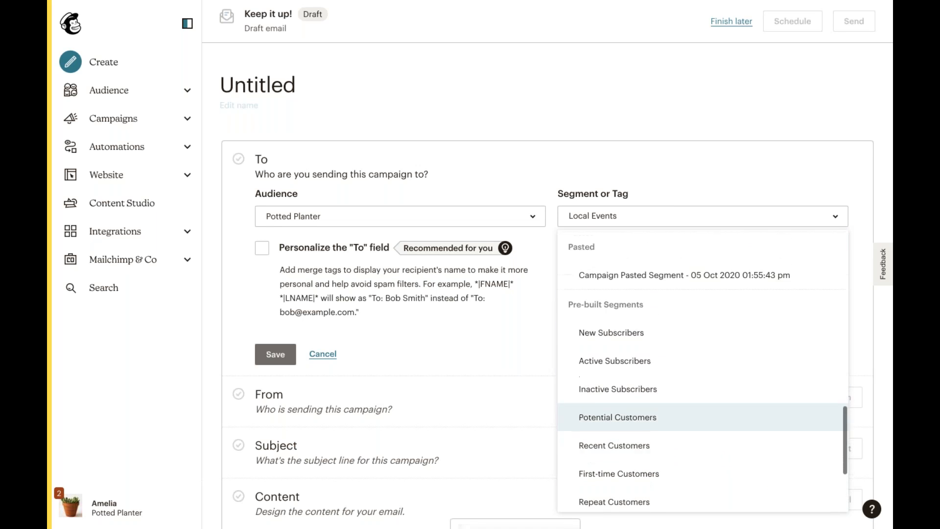
scroll(630, 404, "up", 8)
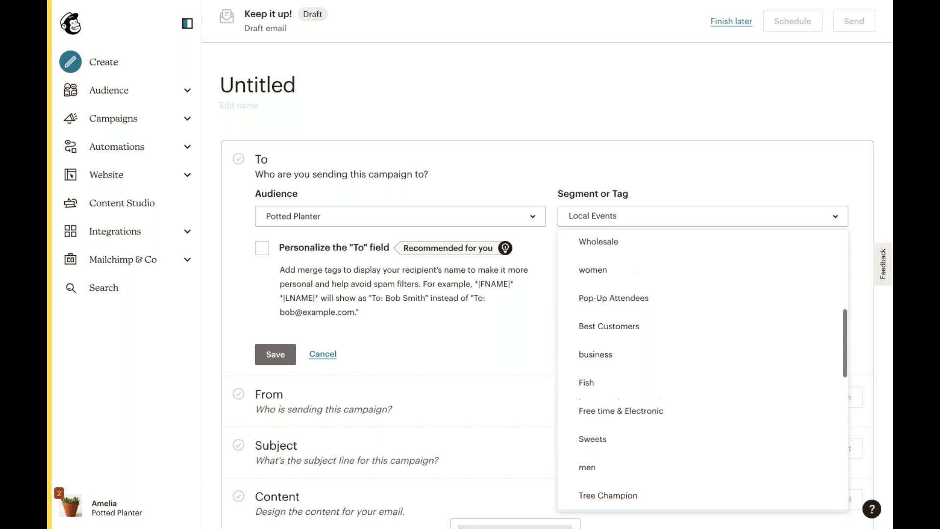
scroll(703, 370, "up", 1)
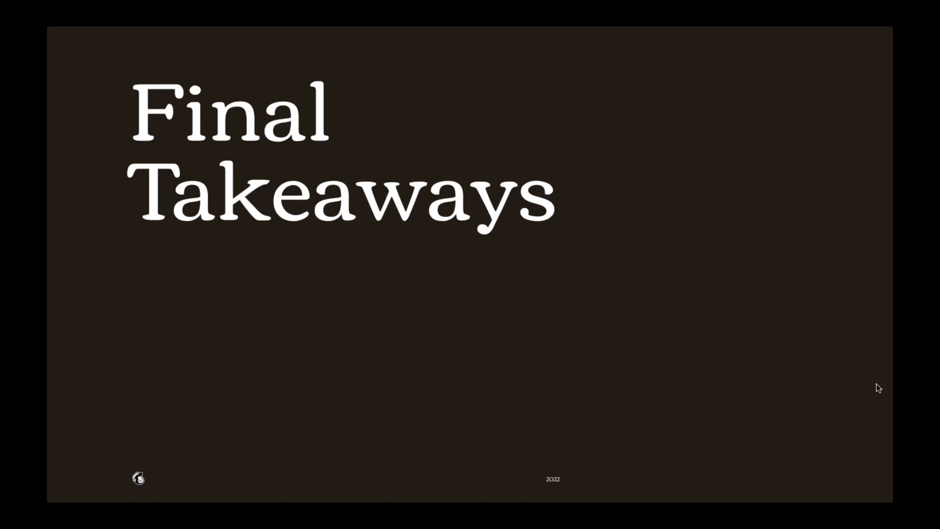
left_click(819, 433)
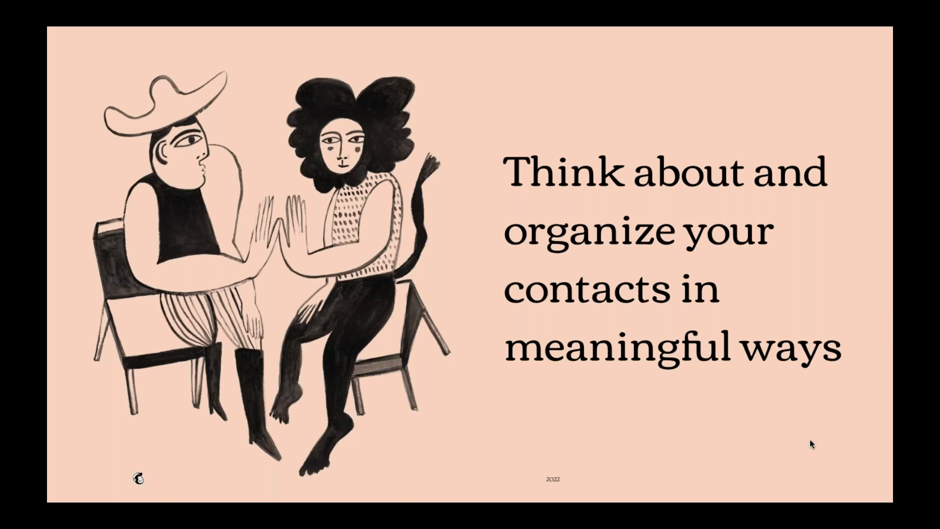